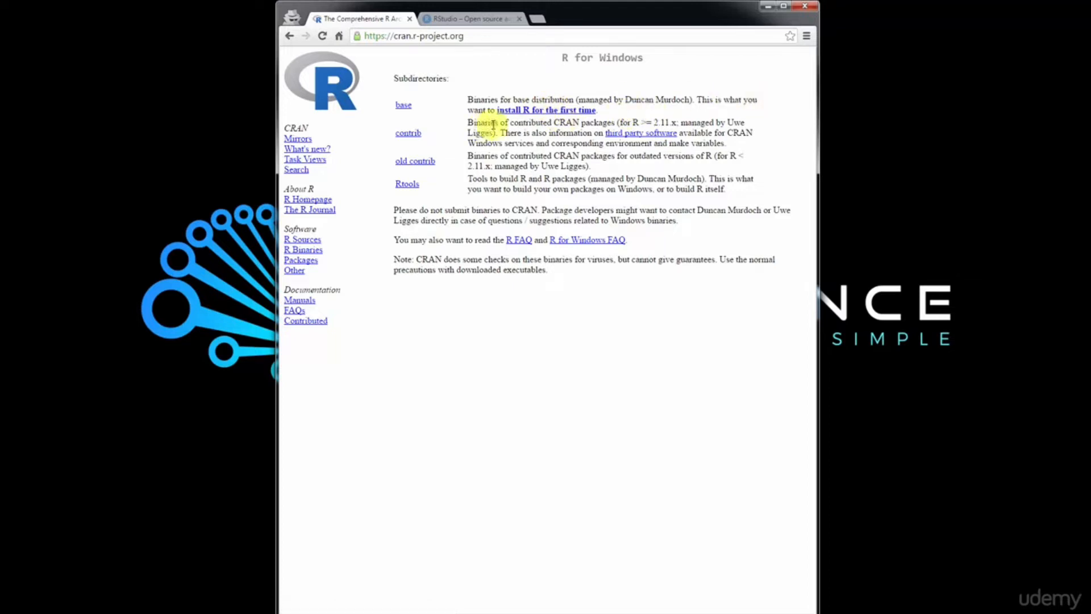
Download the R 3.3.1 installer for Windows from the base distribution page
click(564, 110)
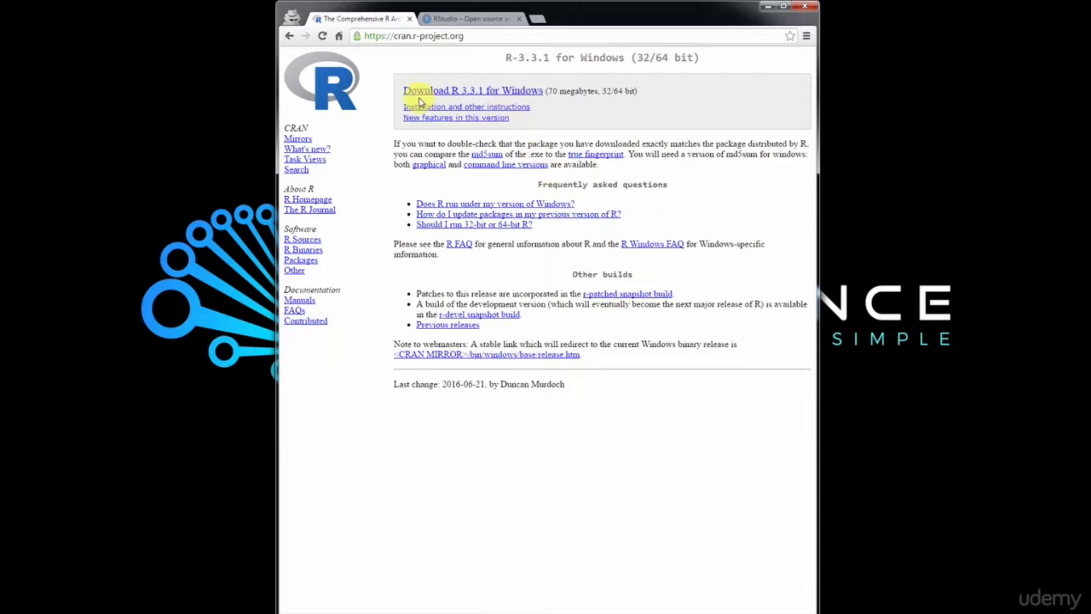
click(489, 92)
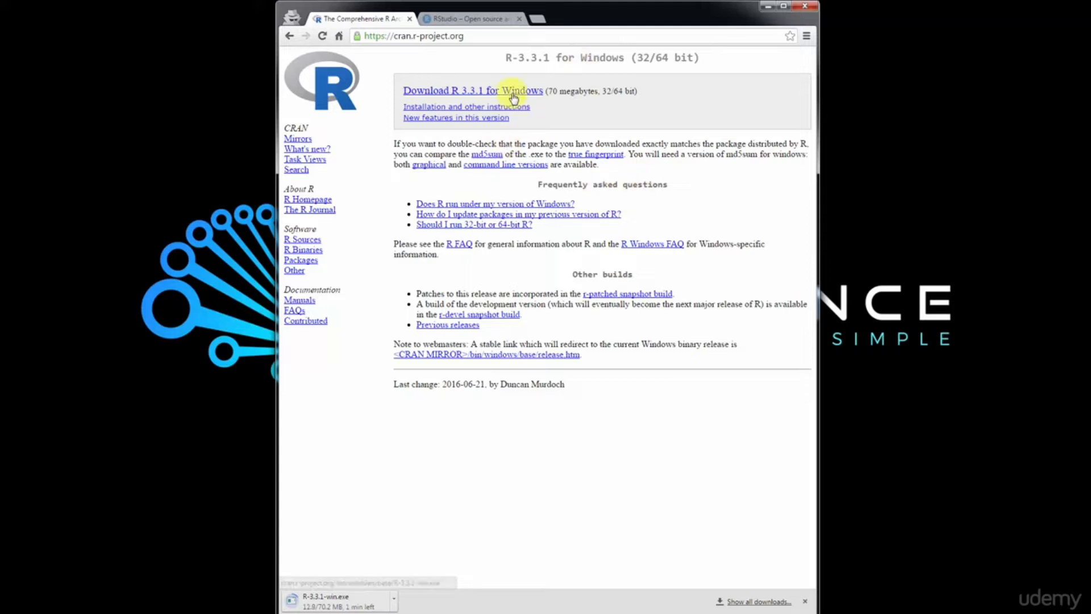
Go back to the platform list, open the R for Mac OS X page, and cancel the R-3.3.1.pkg download
key(alt+Left)
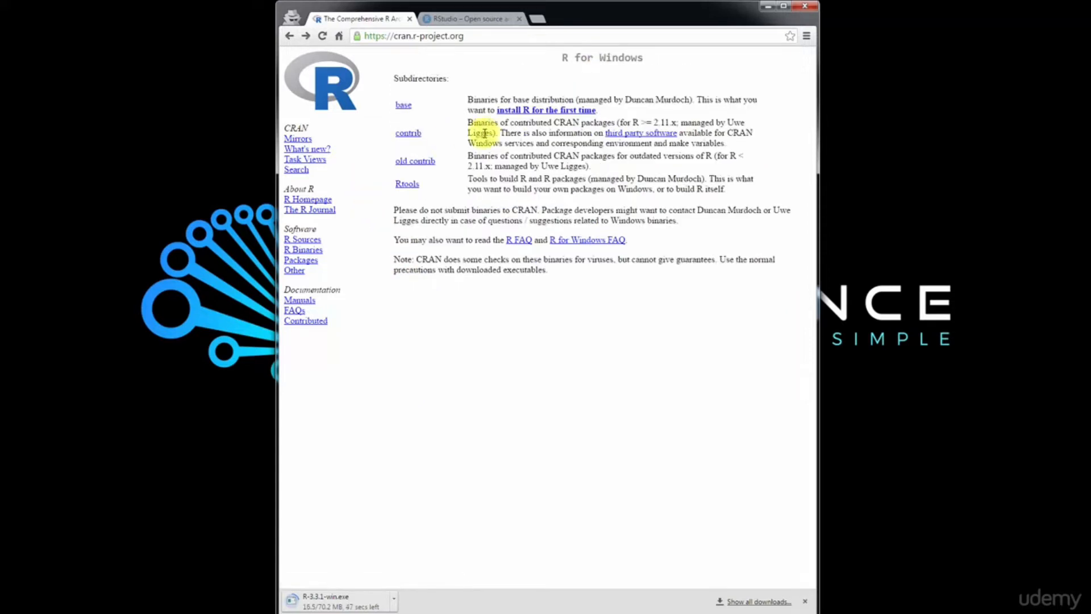
key(alt+Left)
click(503, 142)
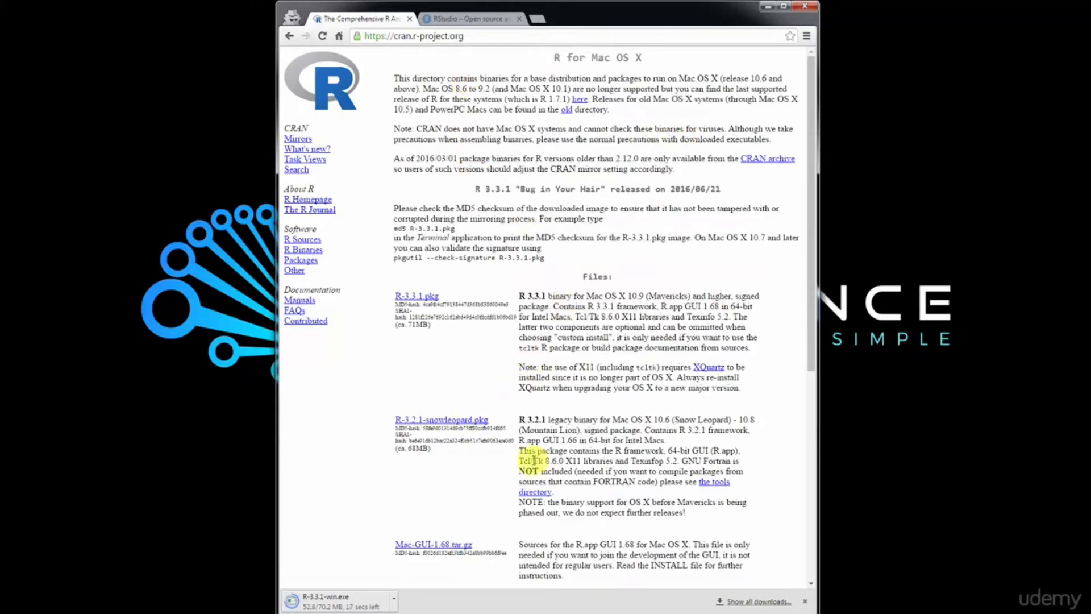
scroll(618, 417, down, 3)
scroll(616, 415, up, 3)
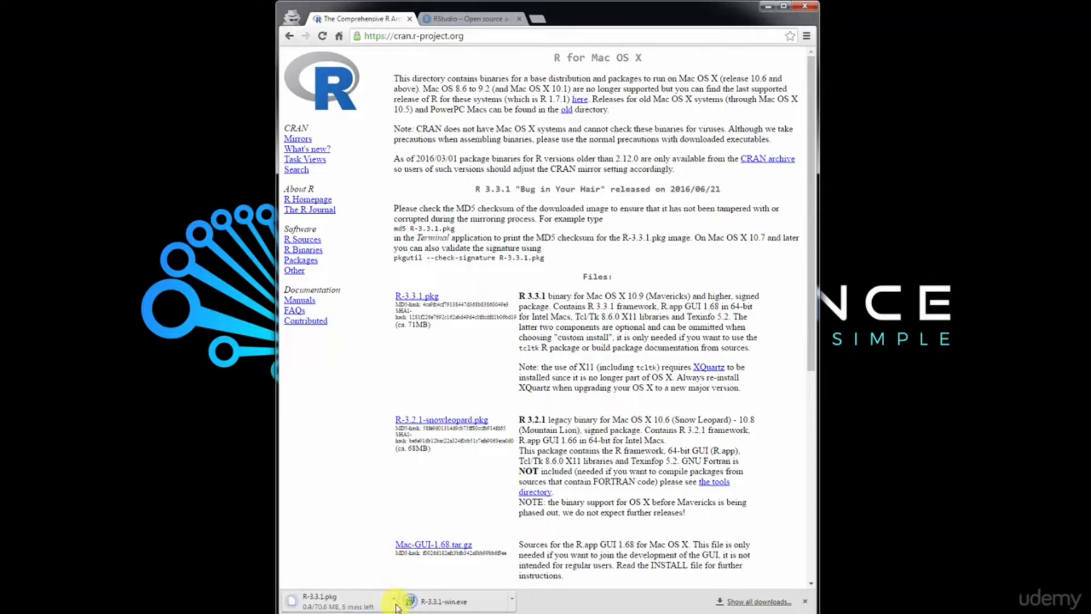
click(394, 597)
click(413, 585)
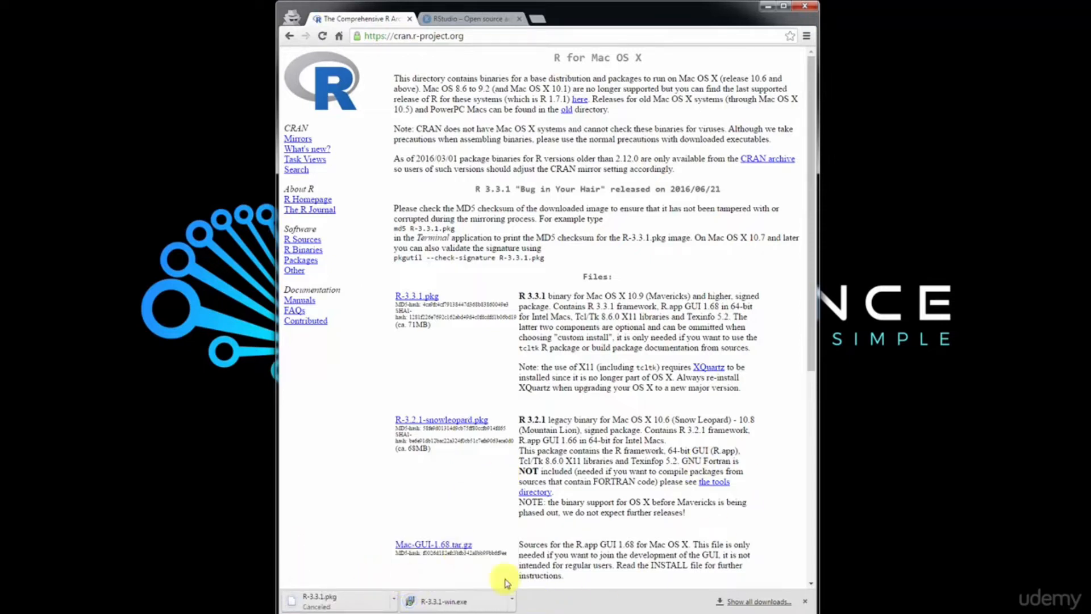
Run R-3.3.1-win.exe in English up to the destination location page, and exit the setup without installing
click(441, 600)
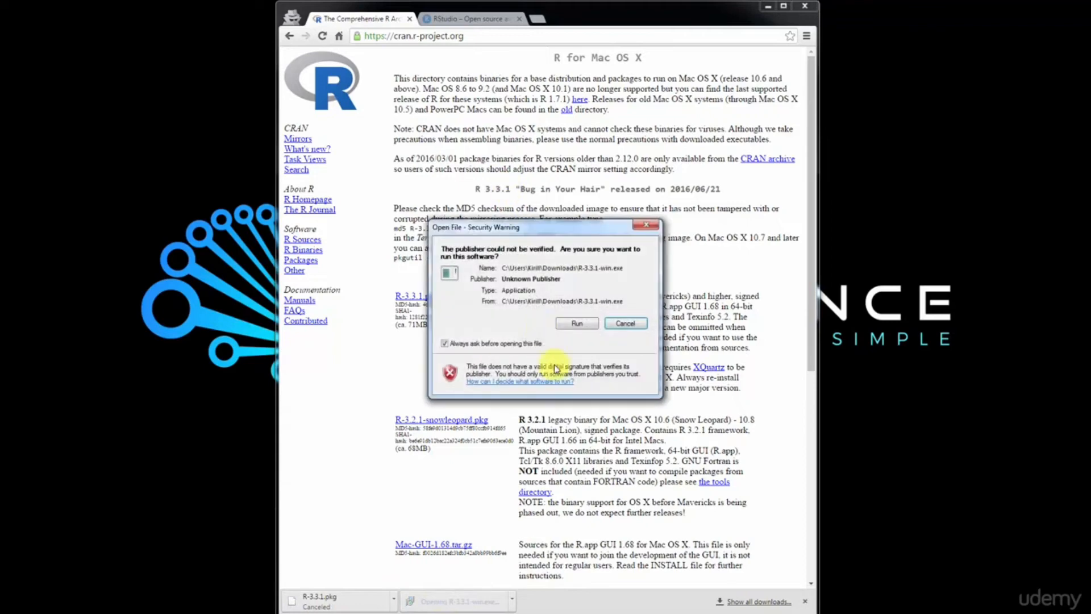
click(586, 325)
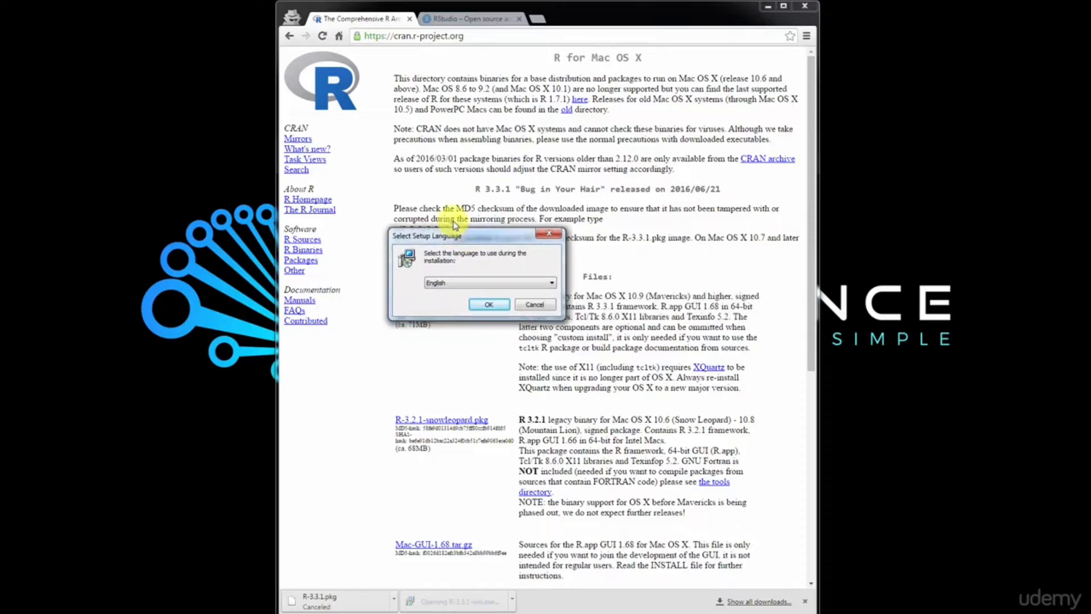
click(486, 348)
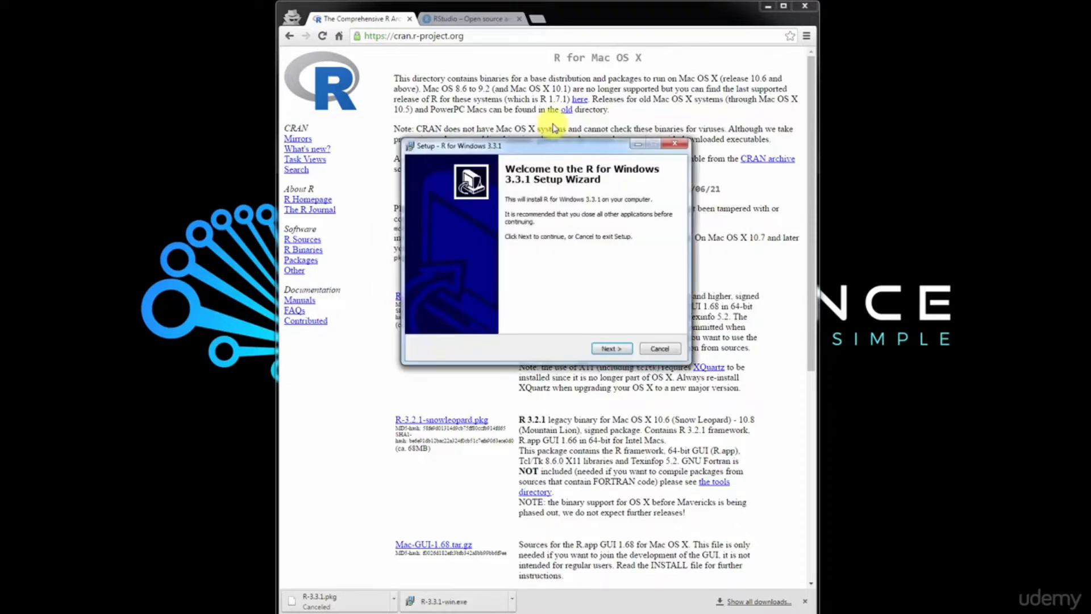
click(651, 294)
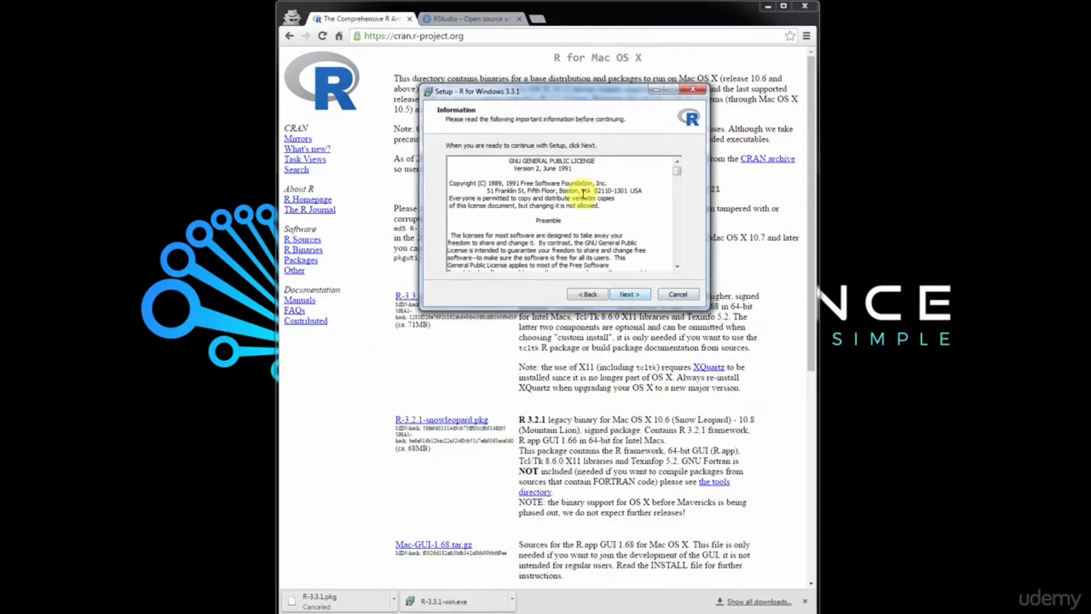
click(632, 295)
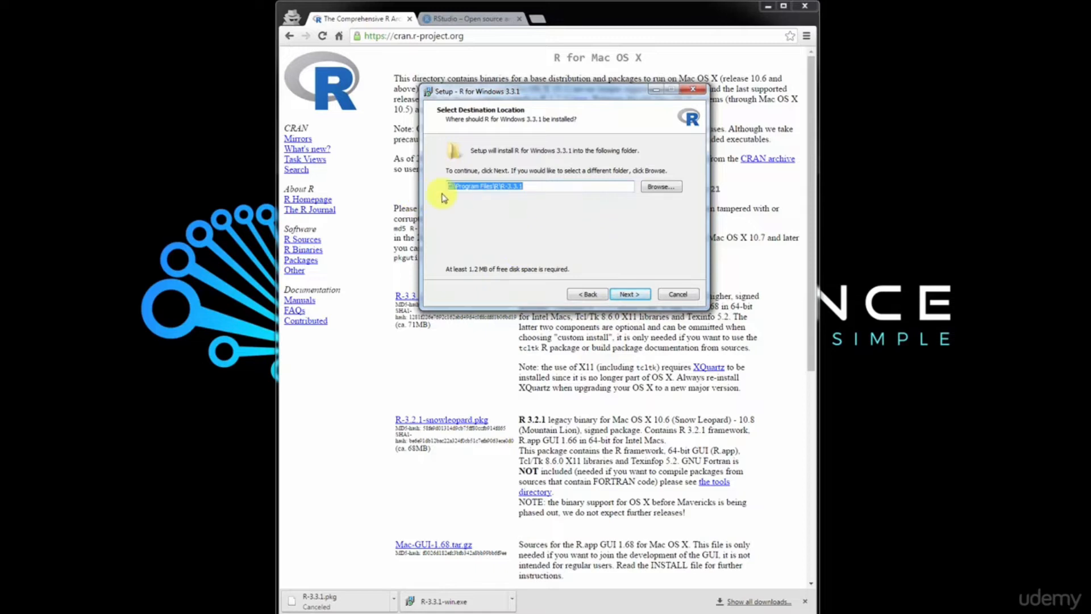
click(677, 295)
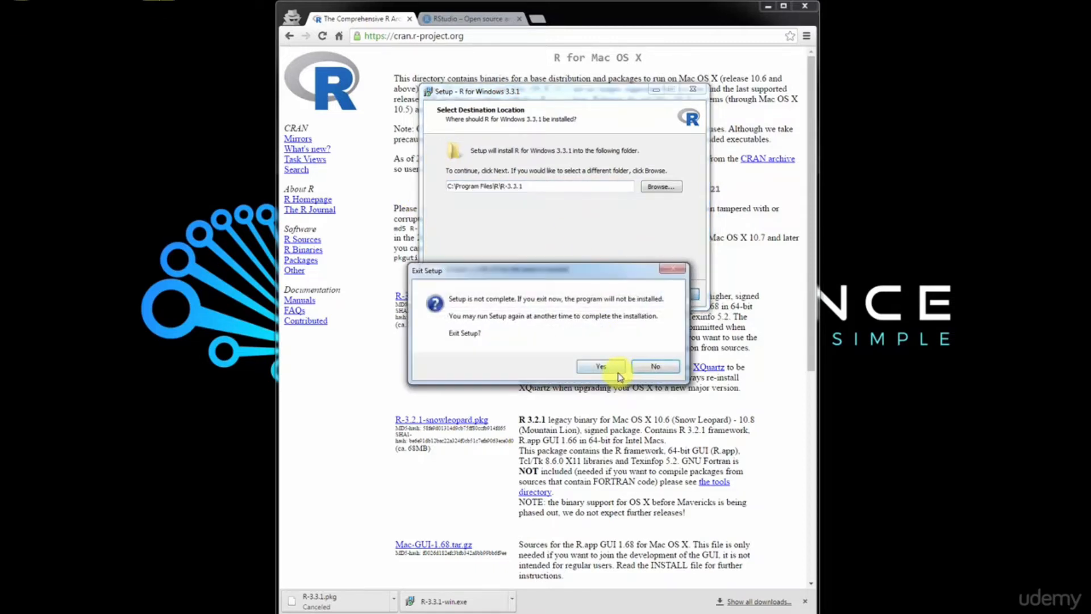
click(602, 366)
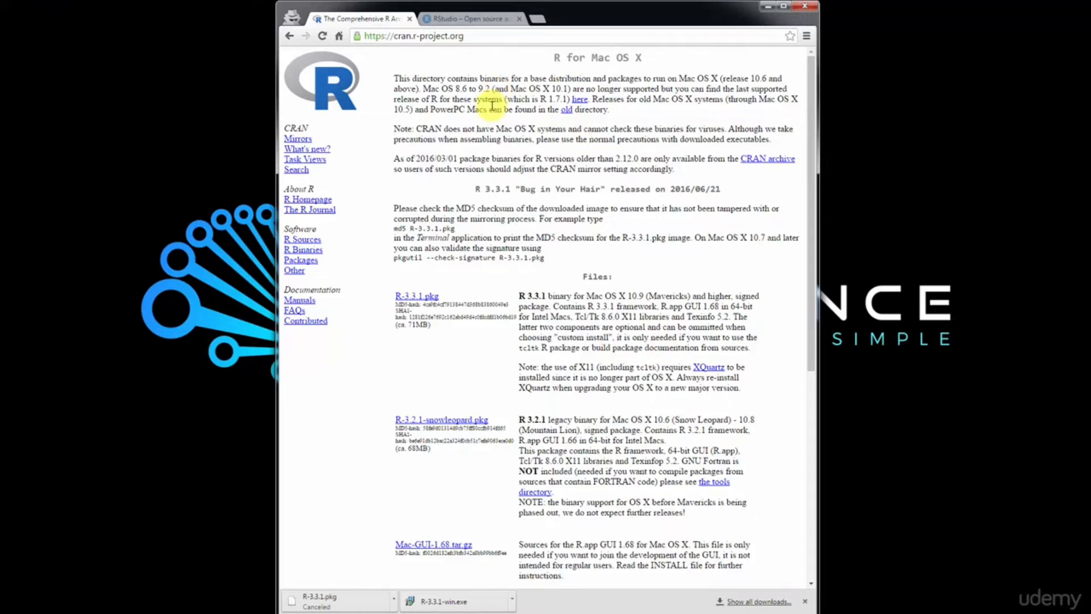
Open the RStudio product page on the RStudio website and go to the download page for the open source RStudio Desktop
click(482, 17)
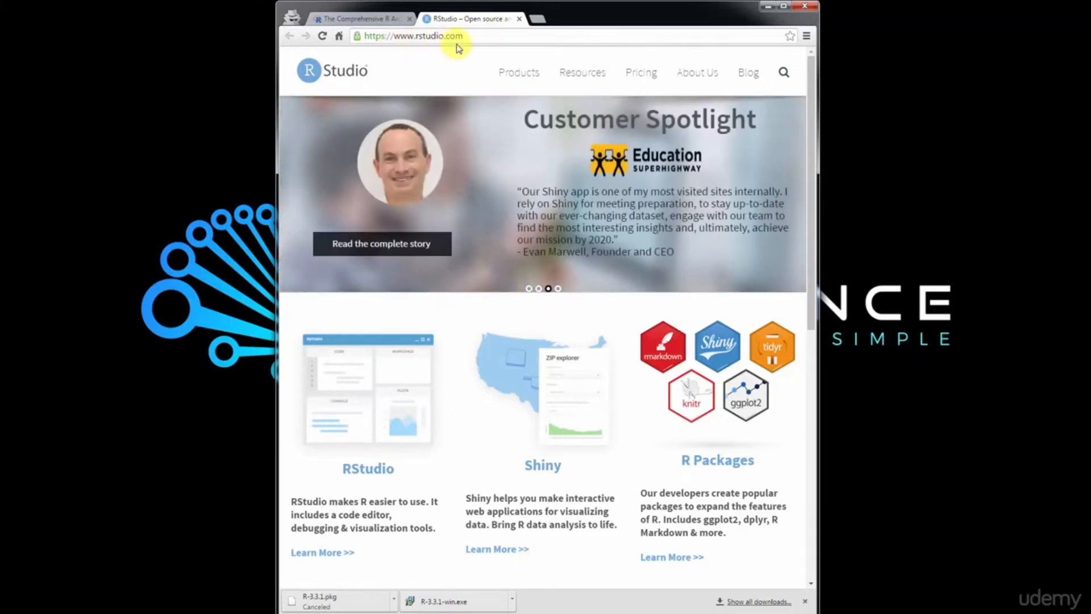
click(367, 416)
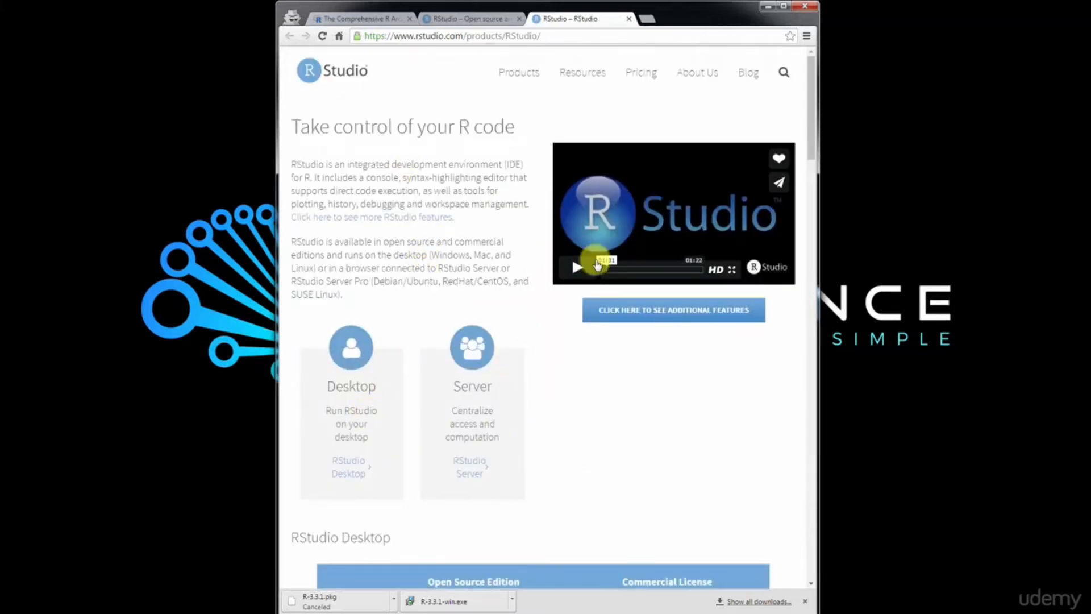
scroll(567, 270, down, 5)
scroll(625, 211, down, 4)
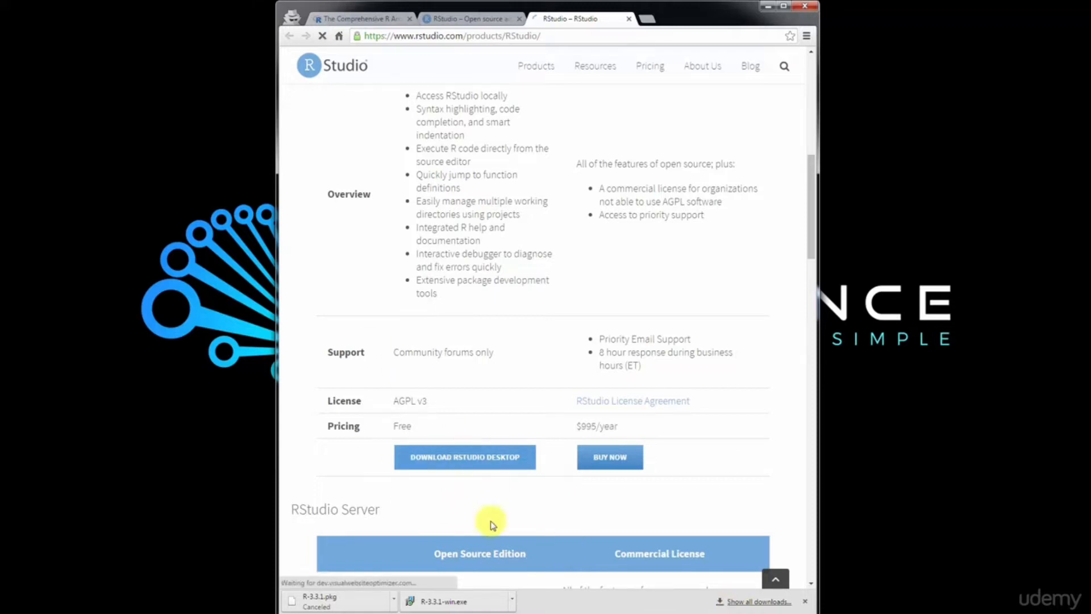
click(489, 464)
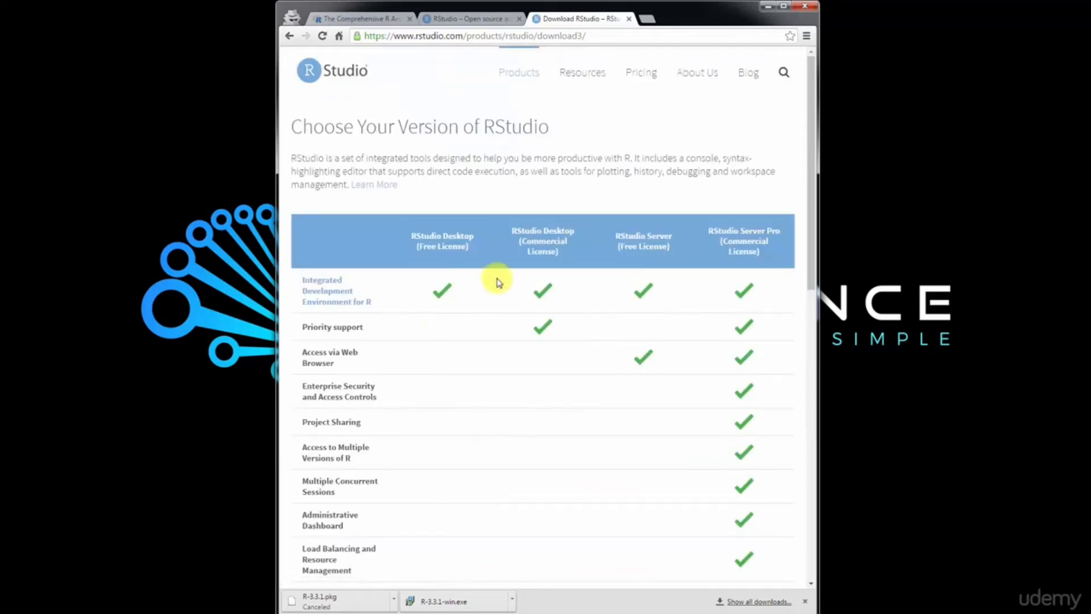
Compare the RStudio versions, choose RStudio Desktop (Free License), and download the RStudio 0.99.903 installer for Windows Vista/7/8/10
scroll(473, 275, down, 4)
scroll(474, 277, up, 3)
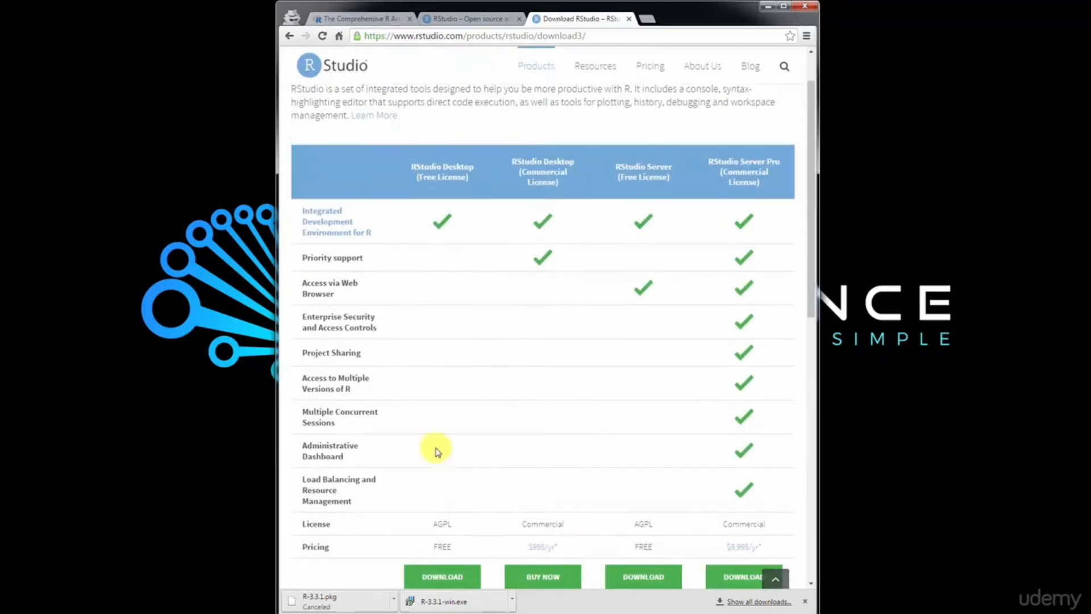
scroll(443, 448, down, 3)
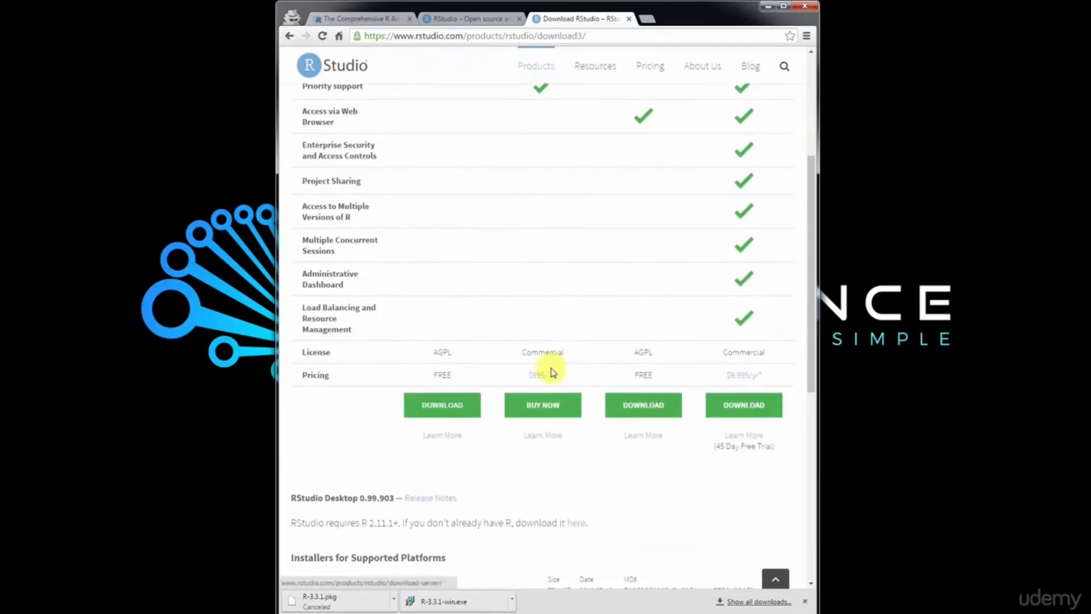
scroll(483, 432, up, 2)
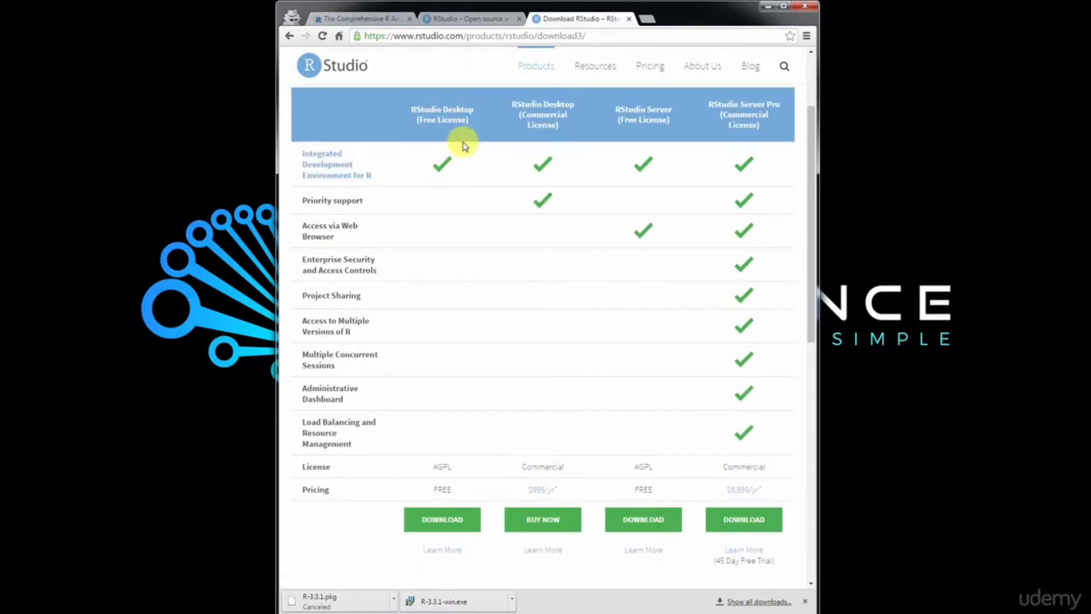
click(449, 520)
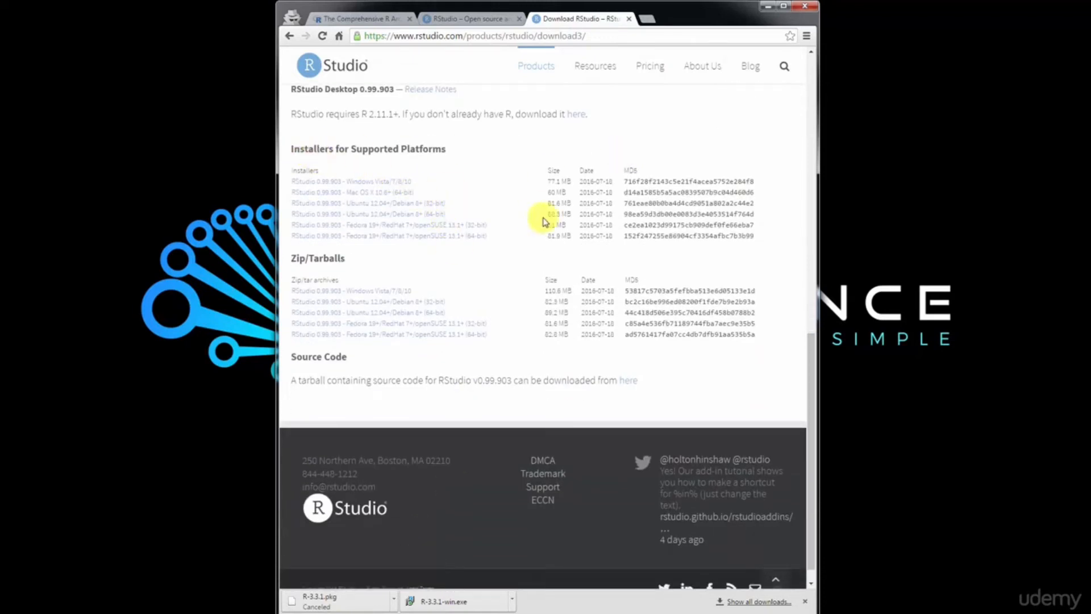
click(397, 186)
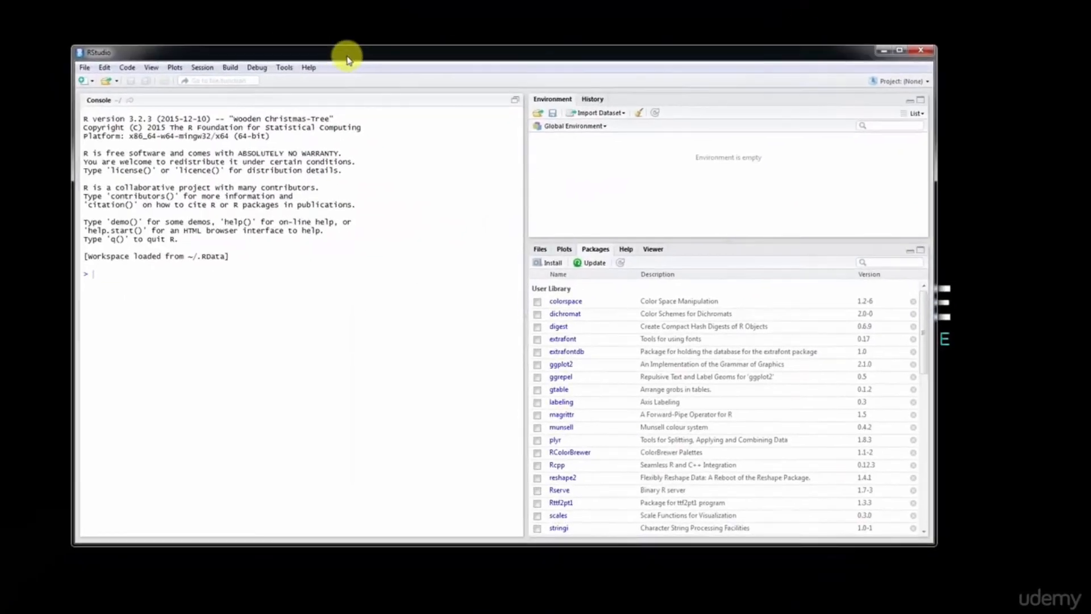
Switch to RStudio, reposition its window, and maximize it
drag(348, 58, 359, 55)
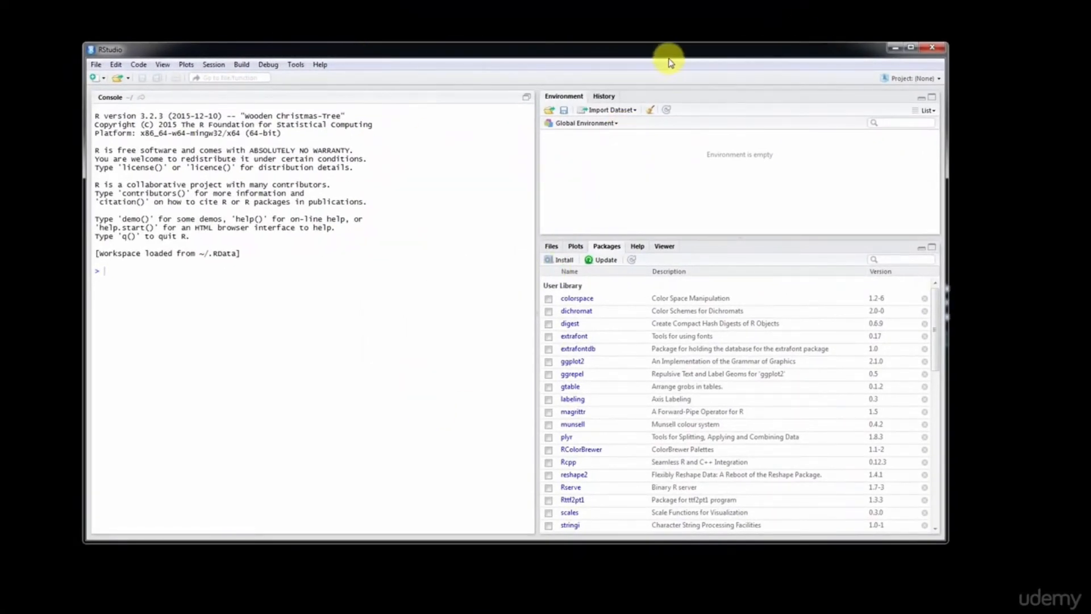
drag(666, 53, 676, 50)
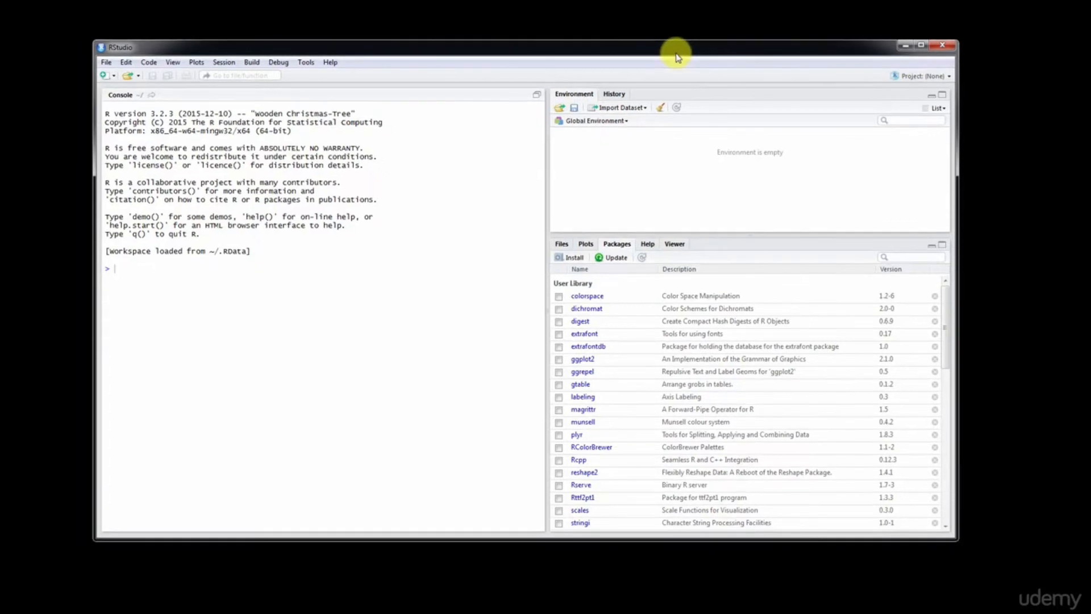
double_click(432, 48)
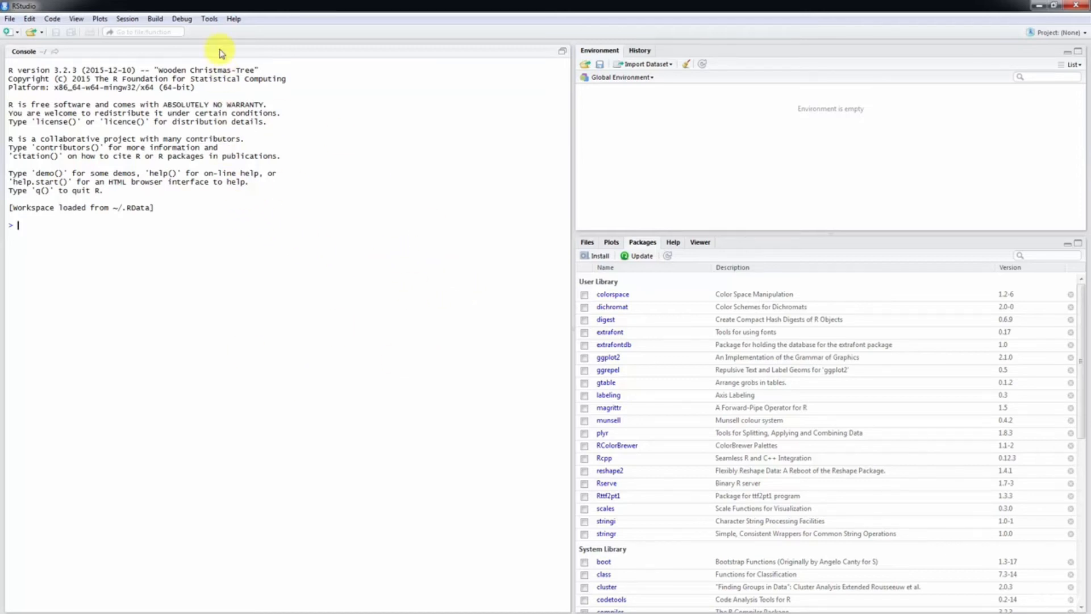
Open RStudio's global options at the appearance settings, moving the dialog higher to uncover the workspace
click(209, 19)
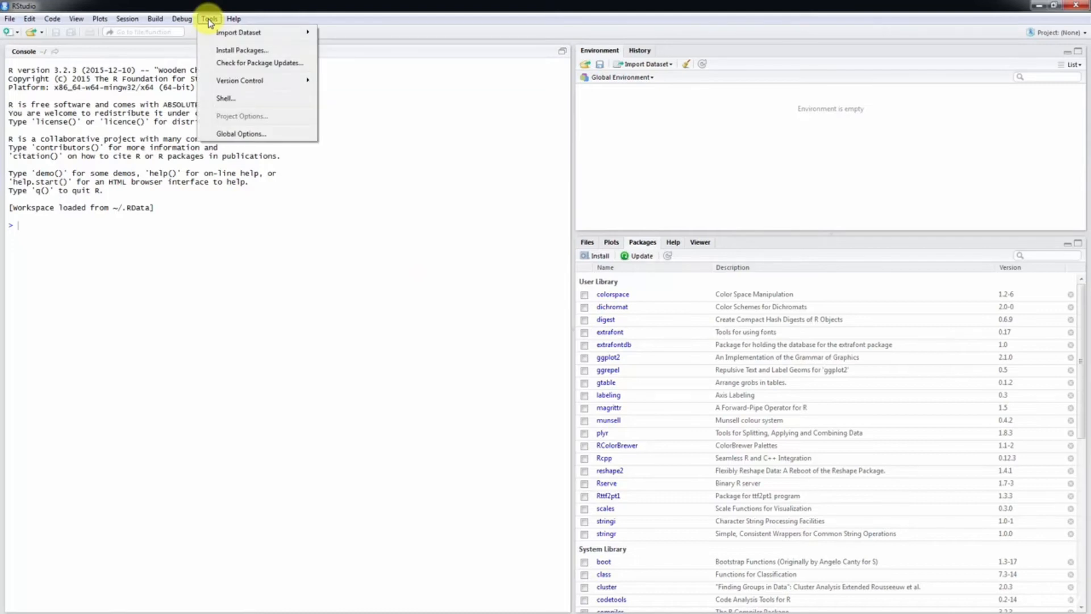
click(262, 135)
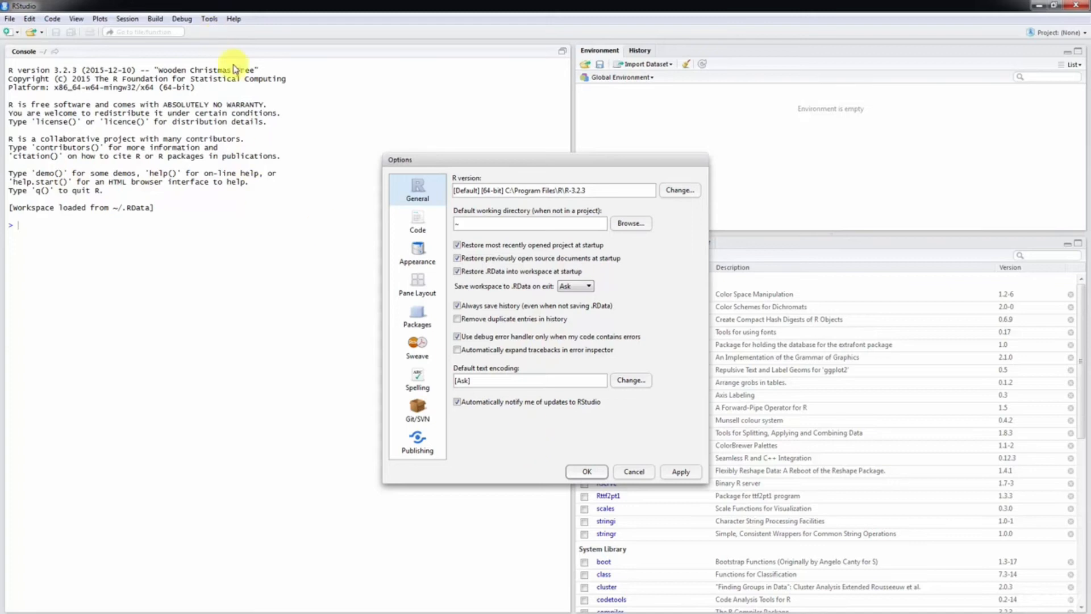
drag(454, 153, 434, 117)
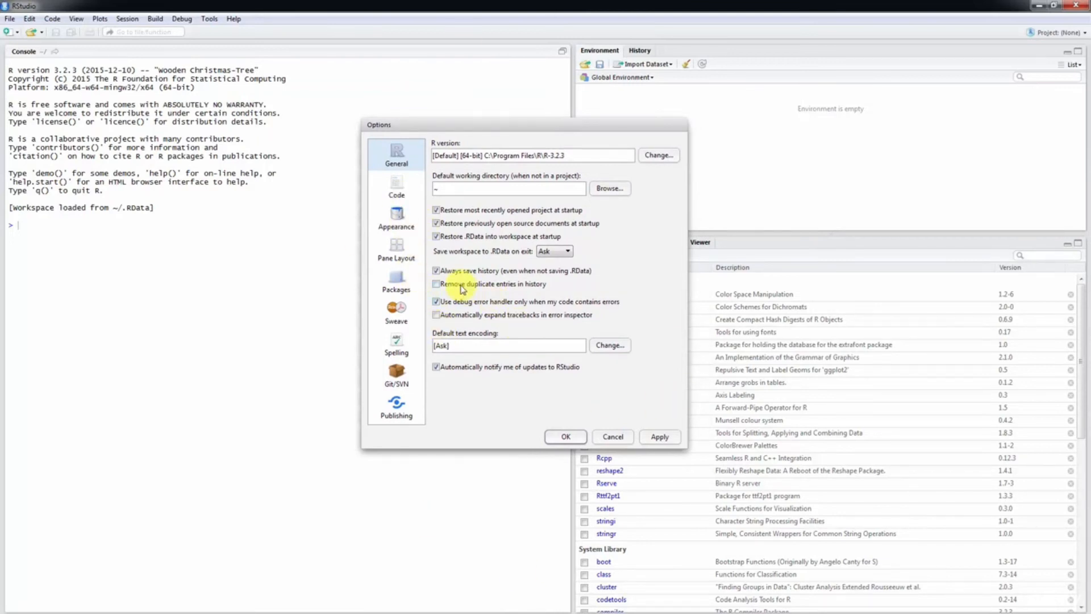
click(396, 220)
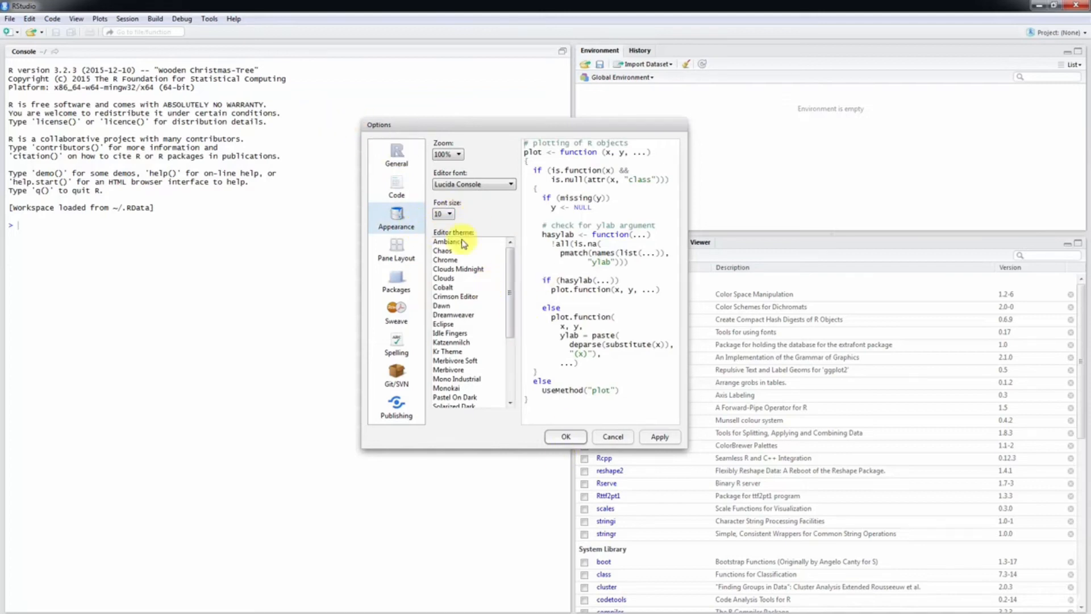
Preview several editor themes, including Dreamweaver and Crimson Editor, and apply the Cobalt theme
drag(508, 279, 516, 242)
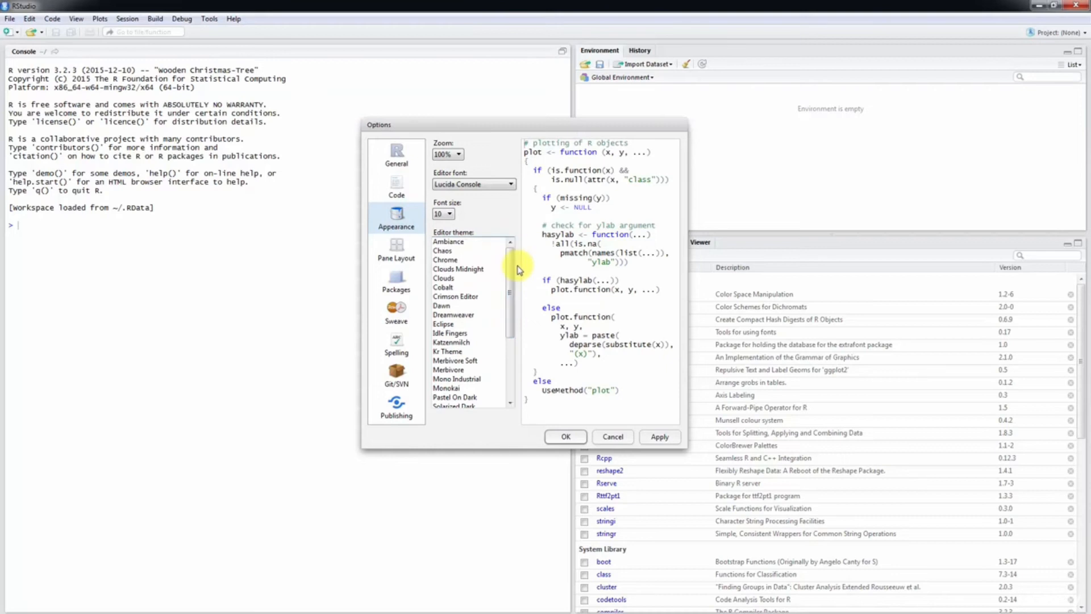
click(461, 269)
click(469, 314)
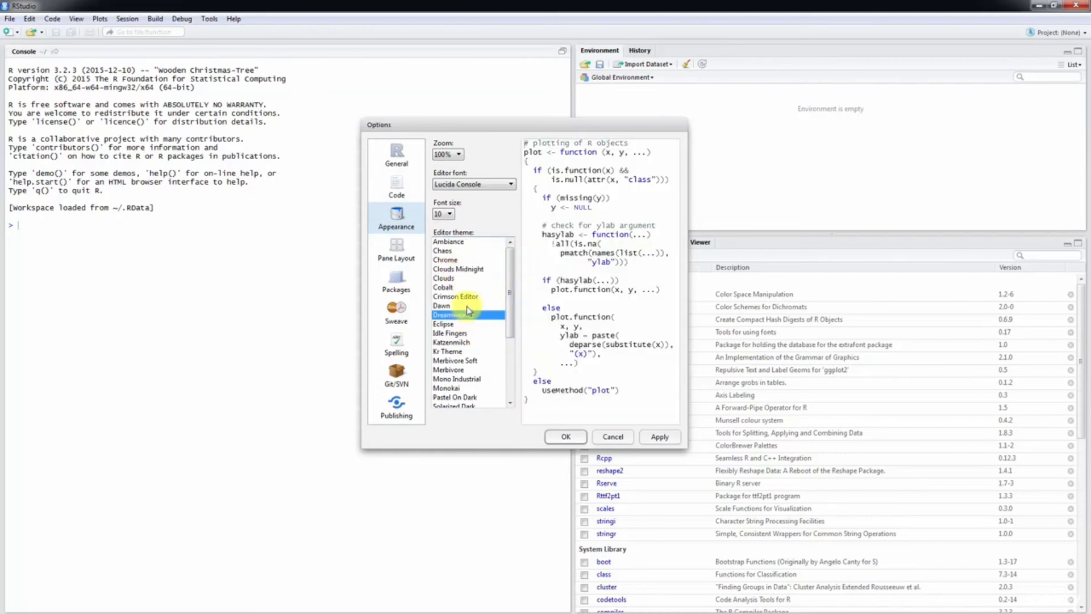
click(463, 306)
click(659, 437)
click(472, 296)
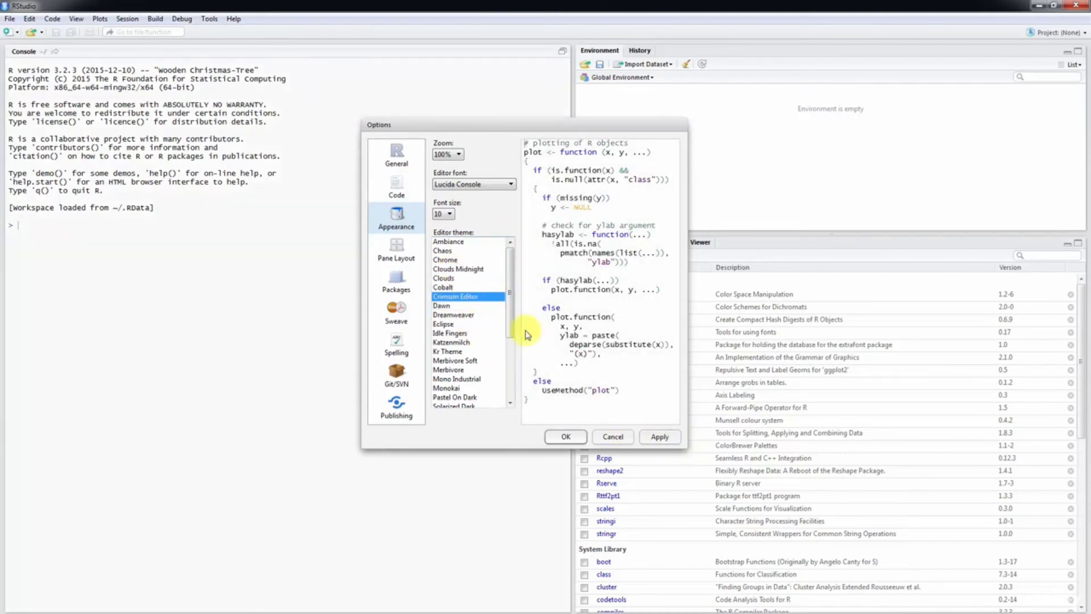
click(481, 278)
click(482, 287)
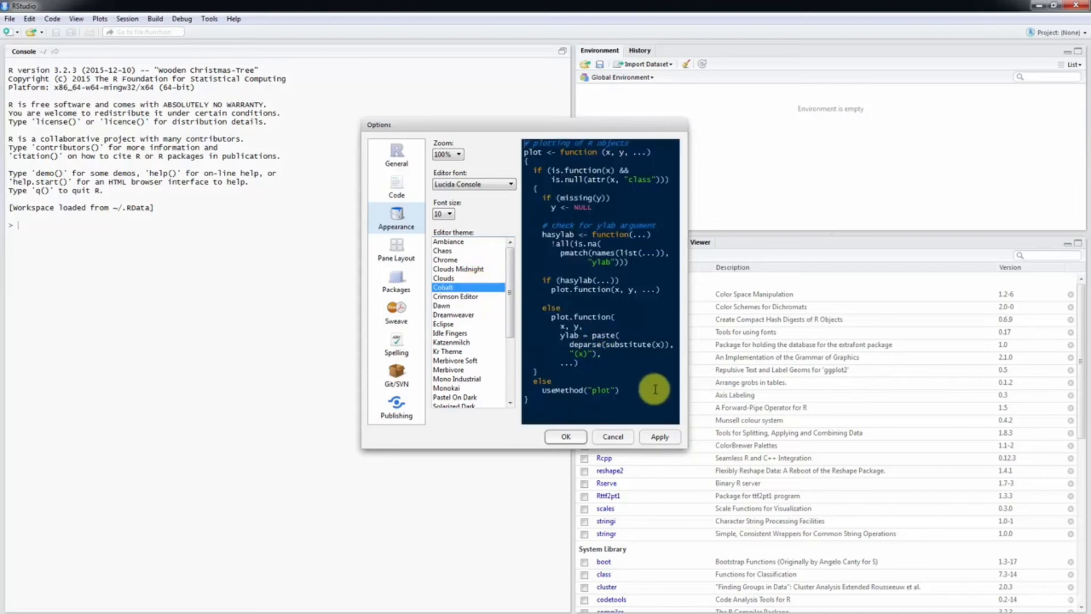
click(659, 436)
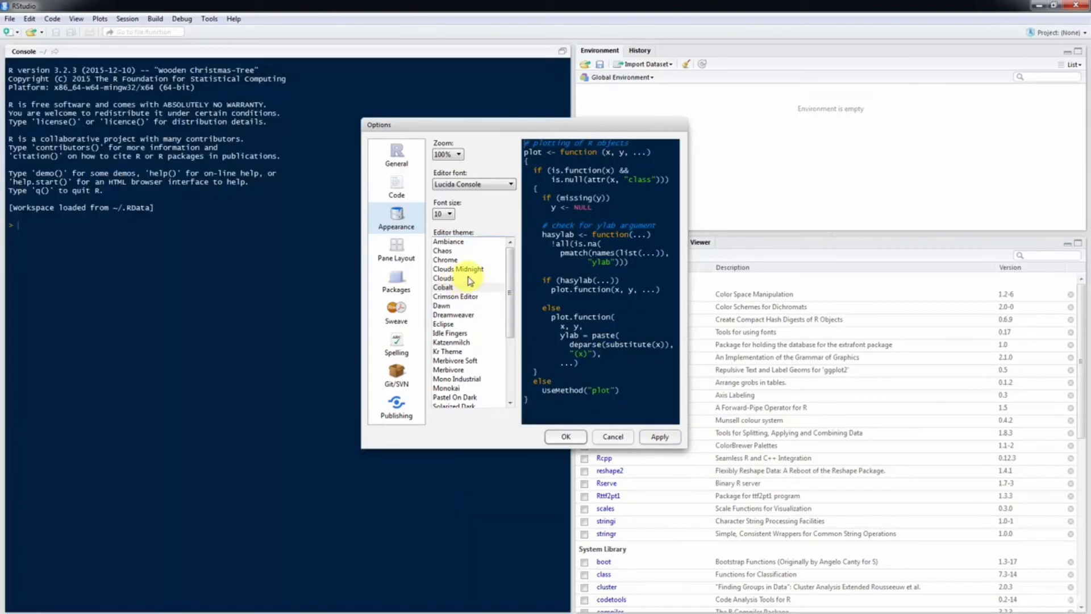
Set the editor font size to 18, apply it, and shift the Options dialog slightly
click(447, 214)
click(439, 302)
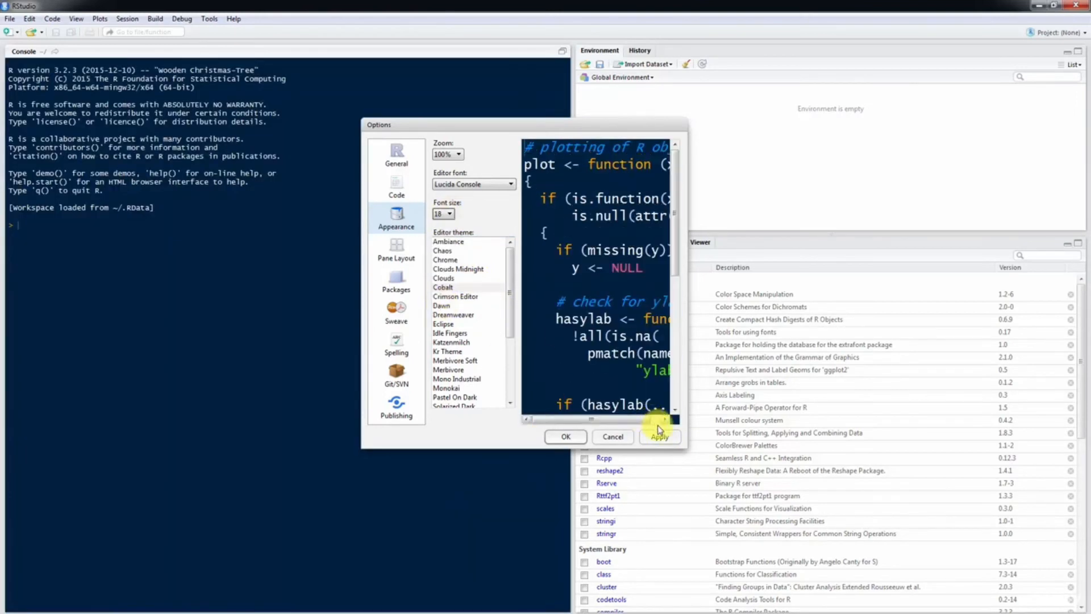
click(659, 436)
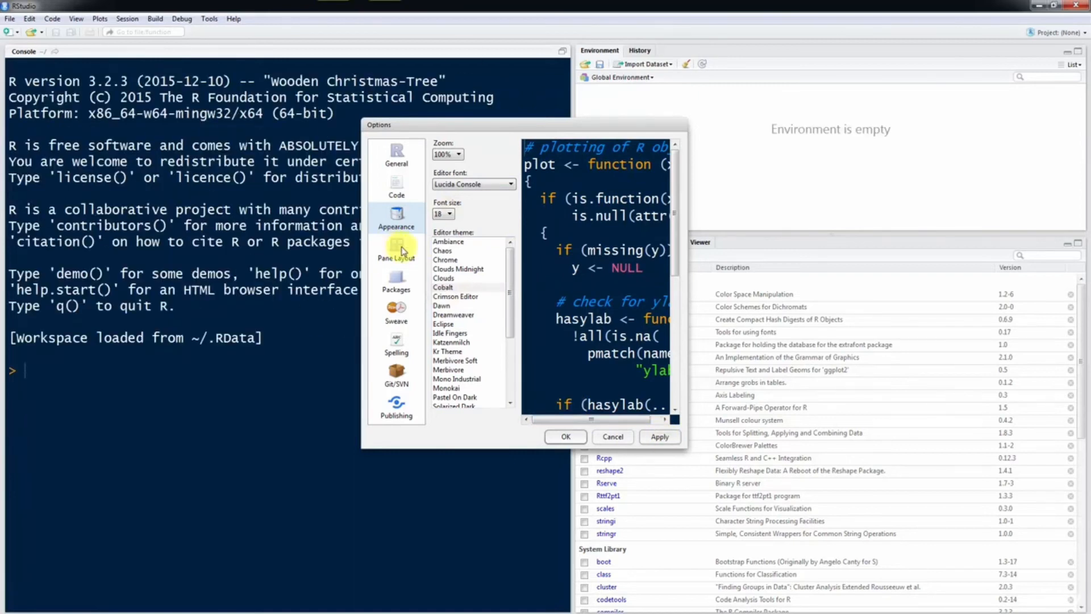
drag(482, 124, 445, 130)
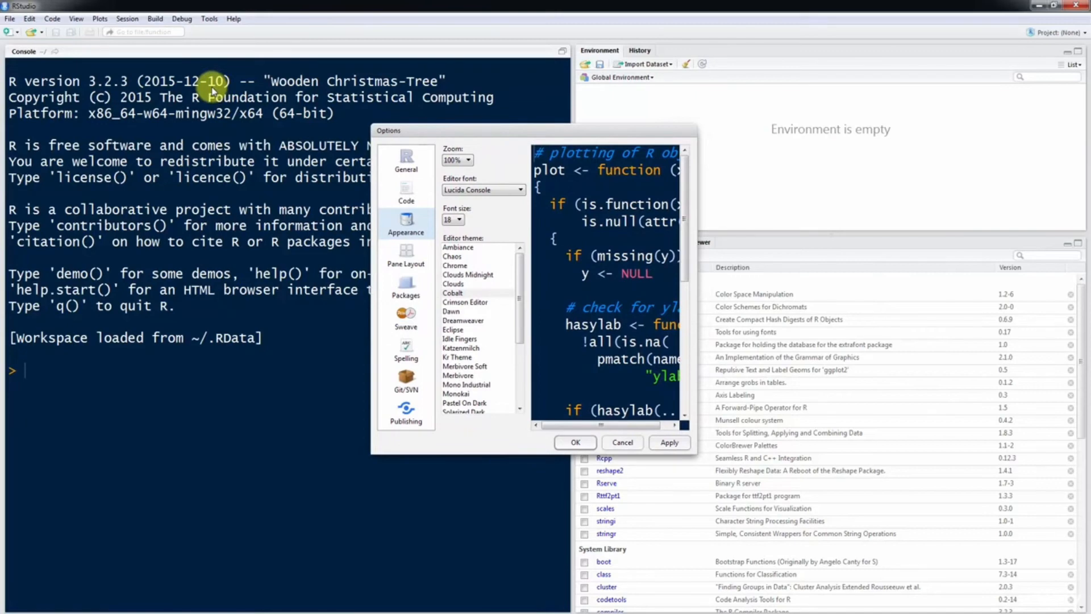
Try out the Dreamweaver and Merbivore editor themes, applying each one to the workspace
click(484, 320)
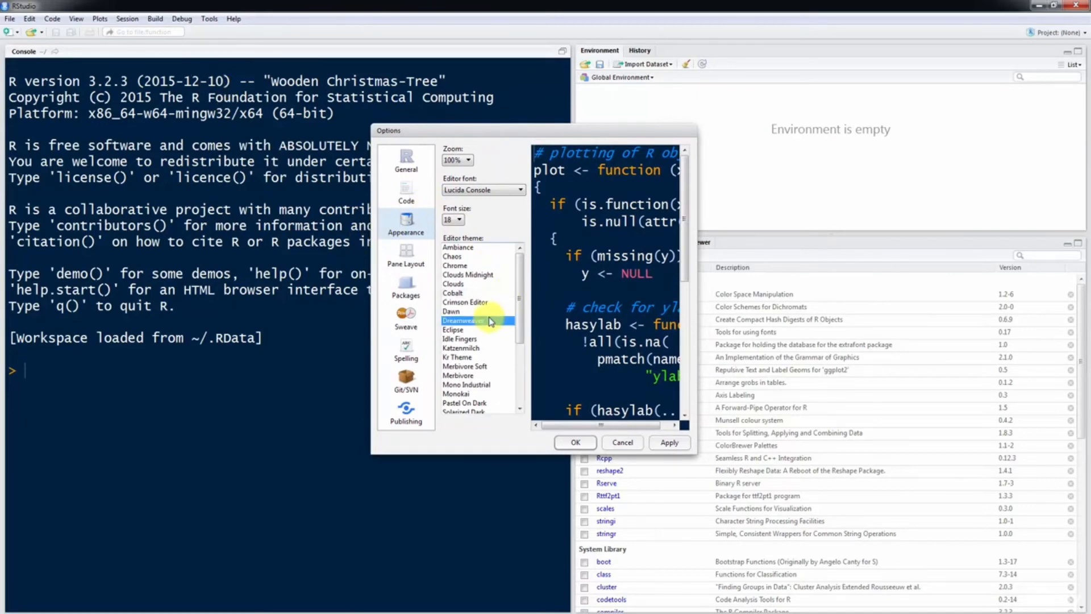
click(670, 442)
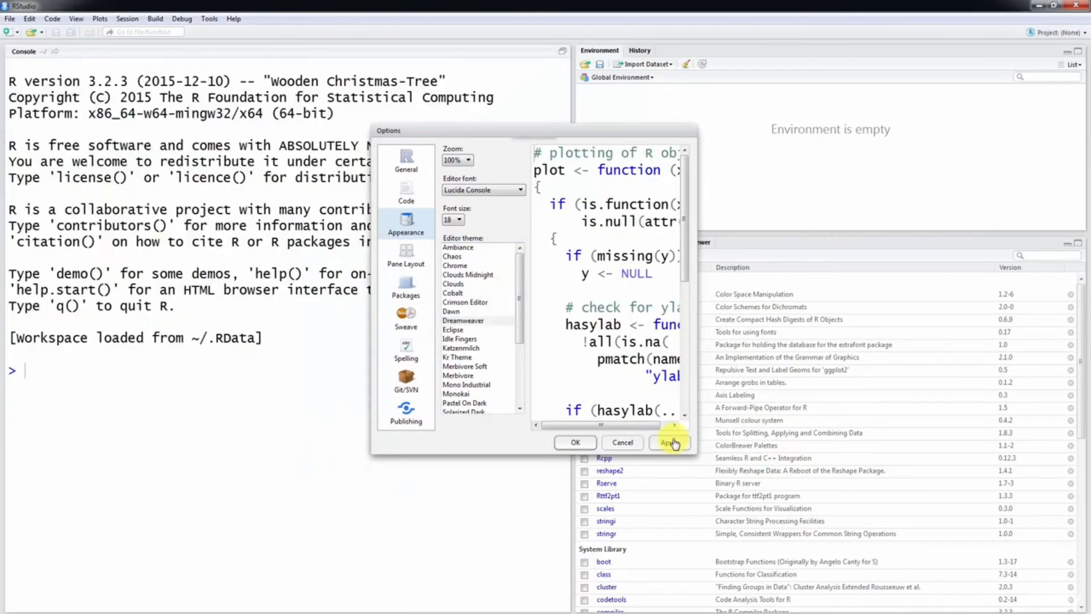
click(480, 376)
click(669, 443)
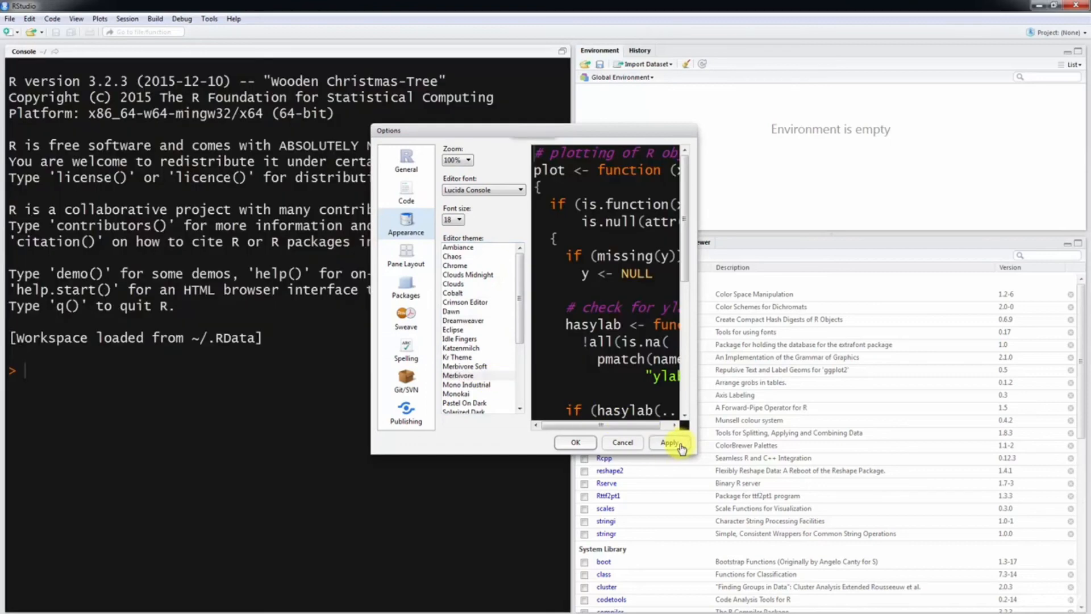
Try out the Solarized Dark and Tomorrow Night editor themes, applying each one to the workspace
scroll(482, 363, down, 3)
click(475, 348)
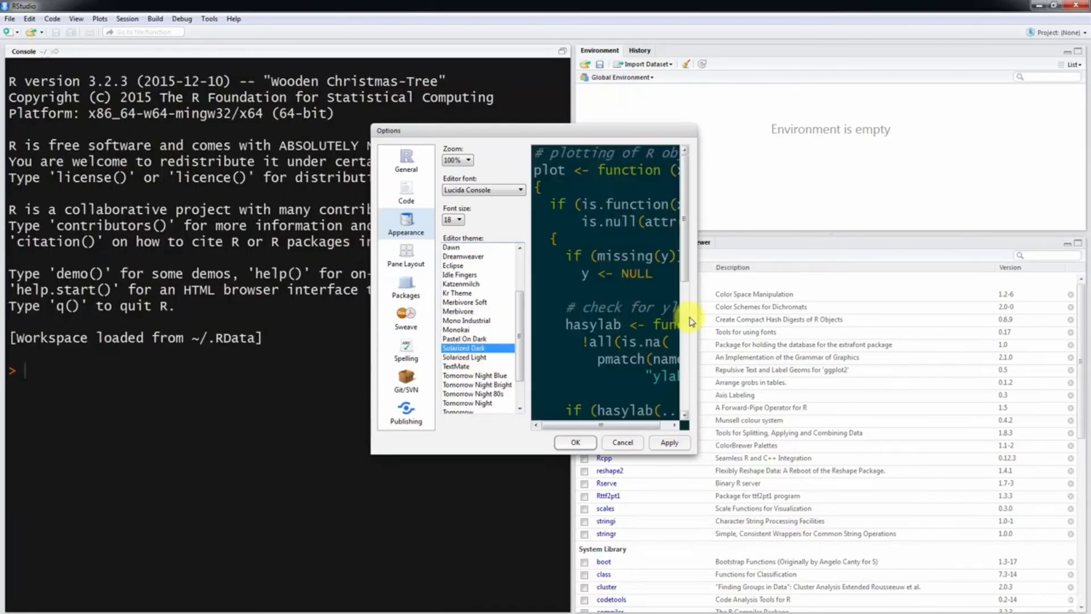
scroll(688, 228, down, 5)
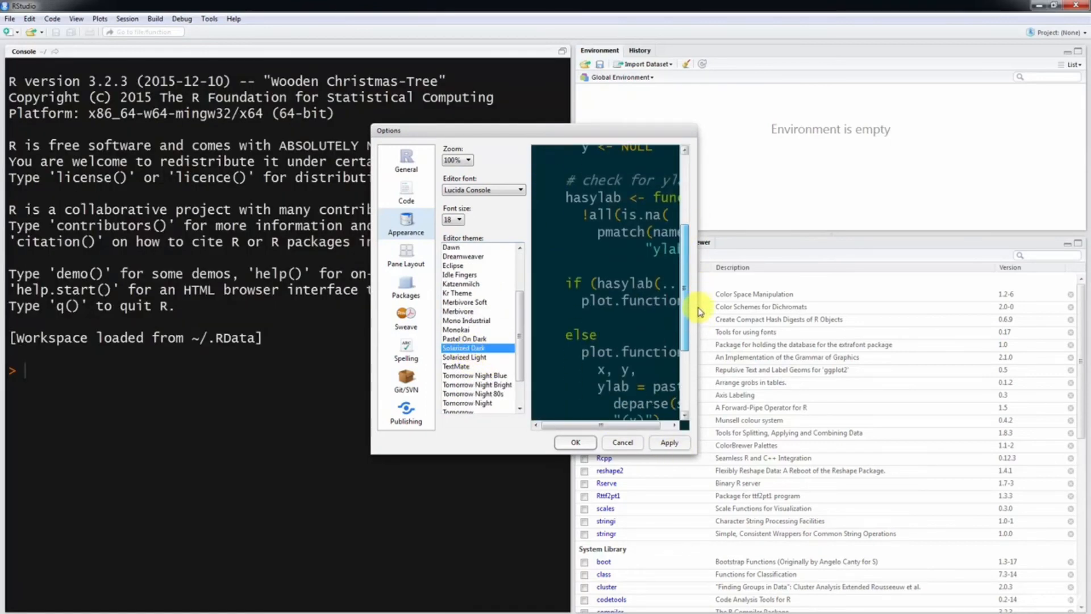
scroll(688, 228, up, 5)
click(670, 442)
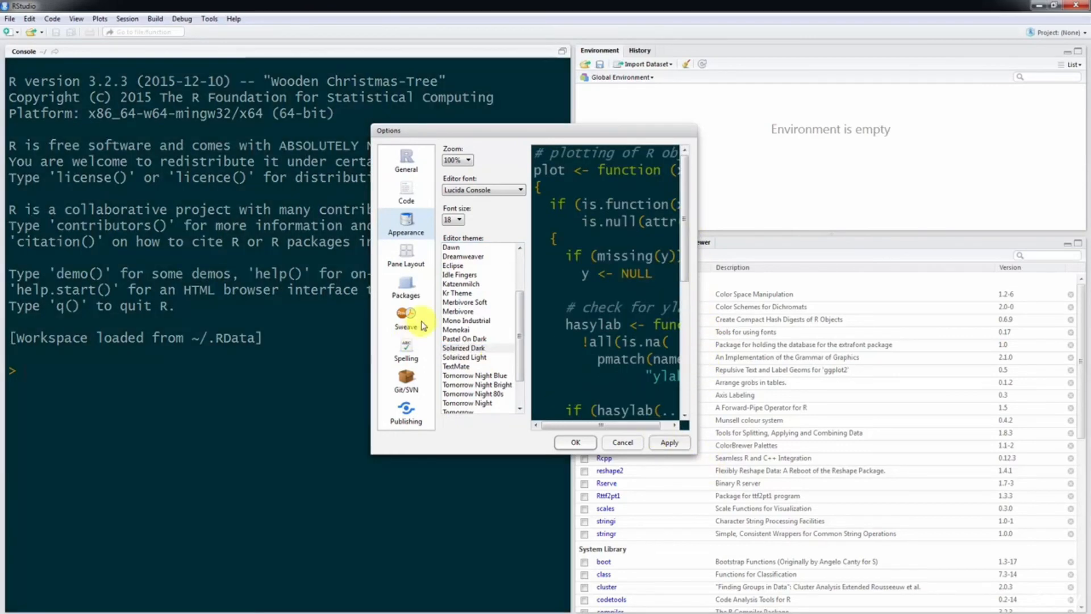
scroll(523, 366, down, 2)
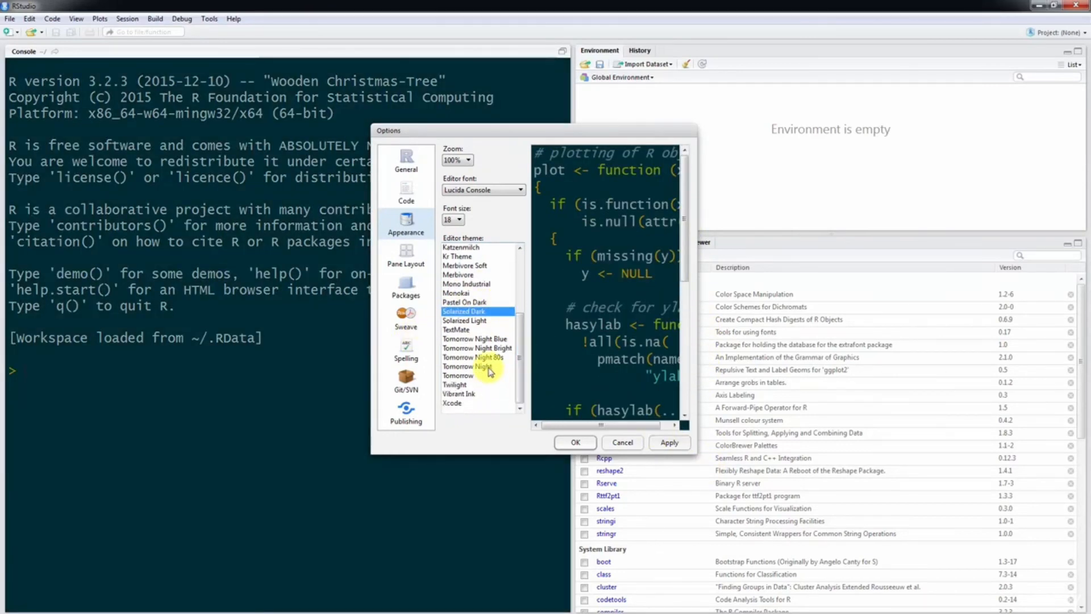
click(477, 366)
click(670, 443)
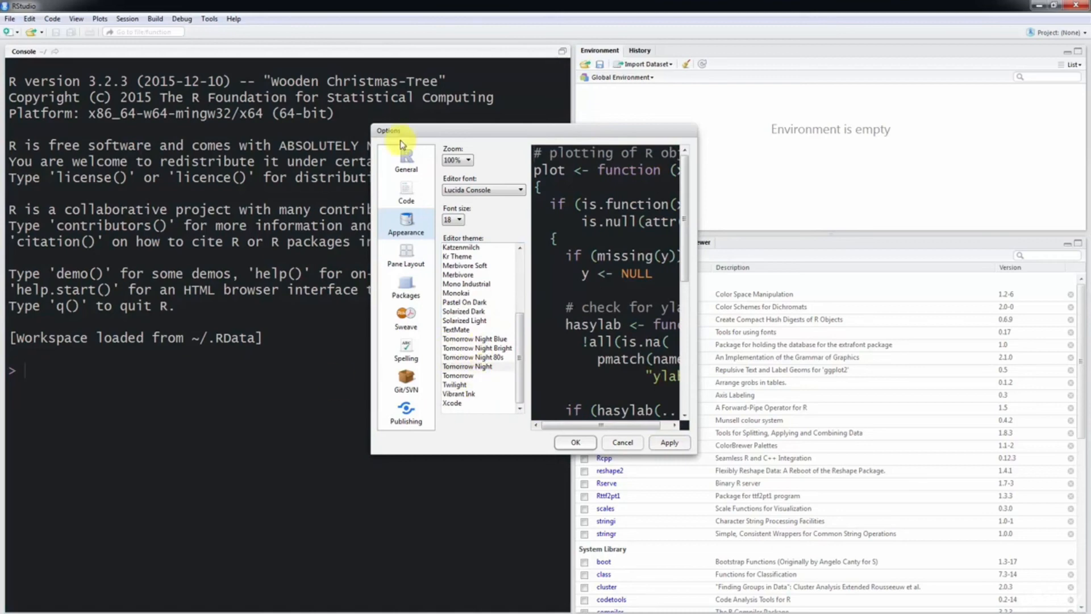
Apply the TextMate editor theme and close the Options dialog, keeping the settings
click(463, 330)
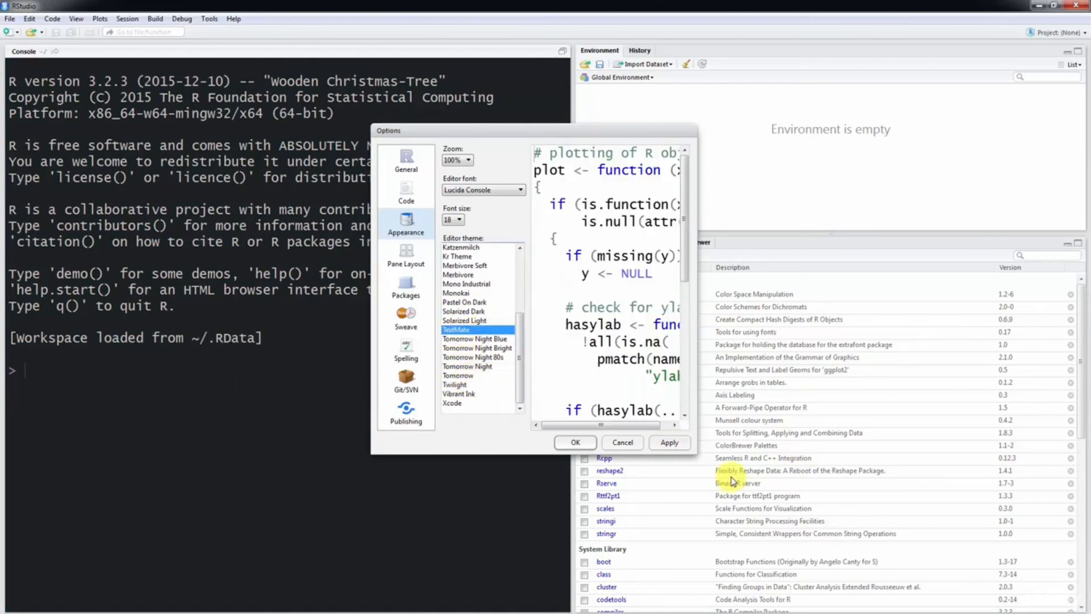
click(676, 445)
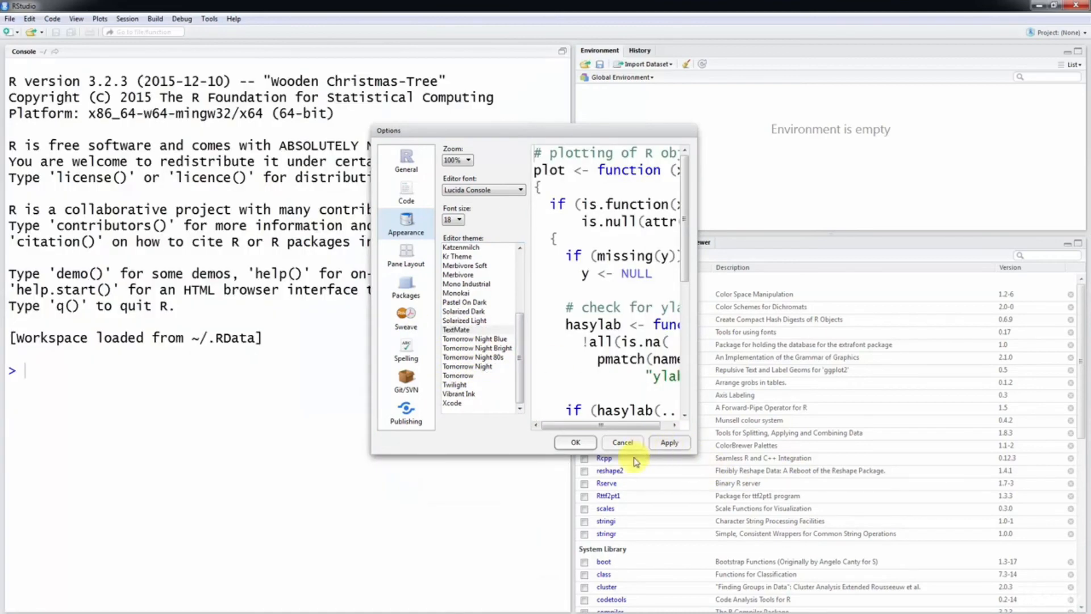
click(575, 442)
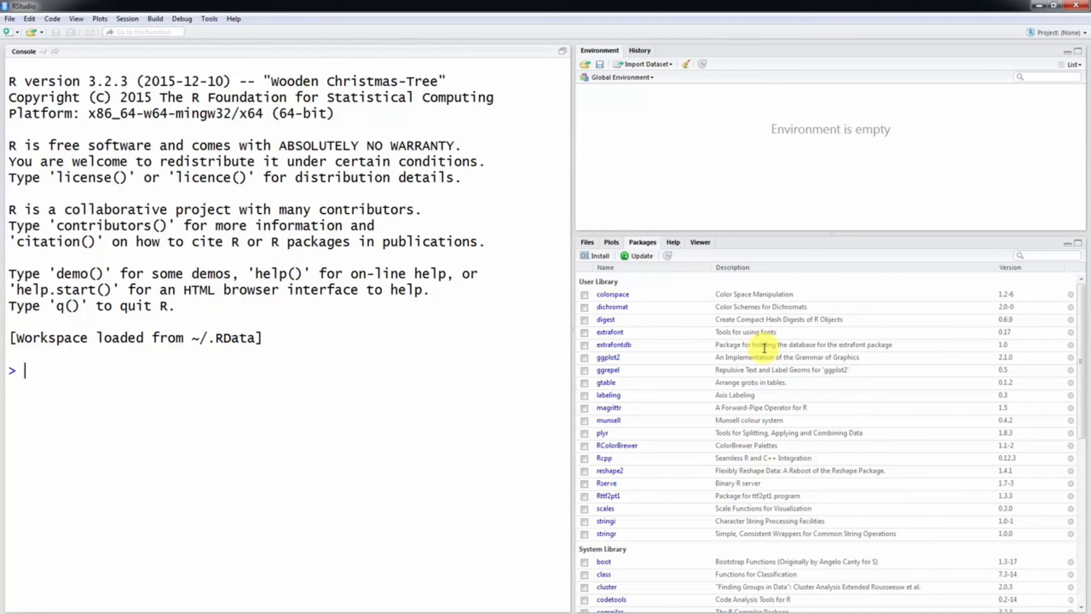
Run print("Hello World!") in the R console
text(print*)
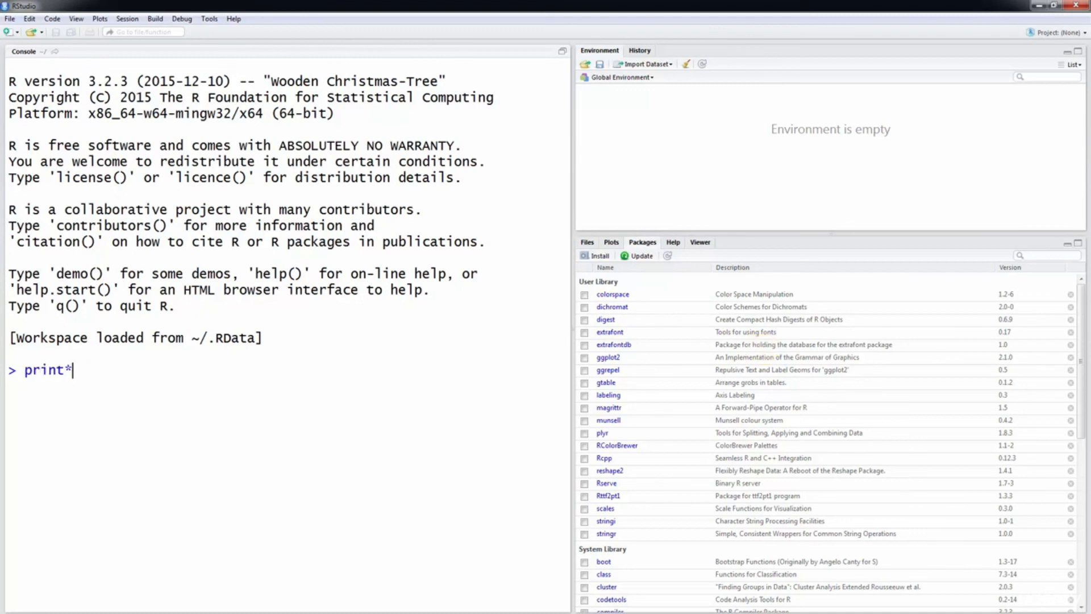
text("Hellow)
key(BackSpace)
key(BackSpace)
text(World!)
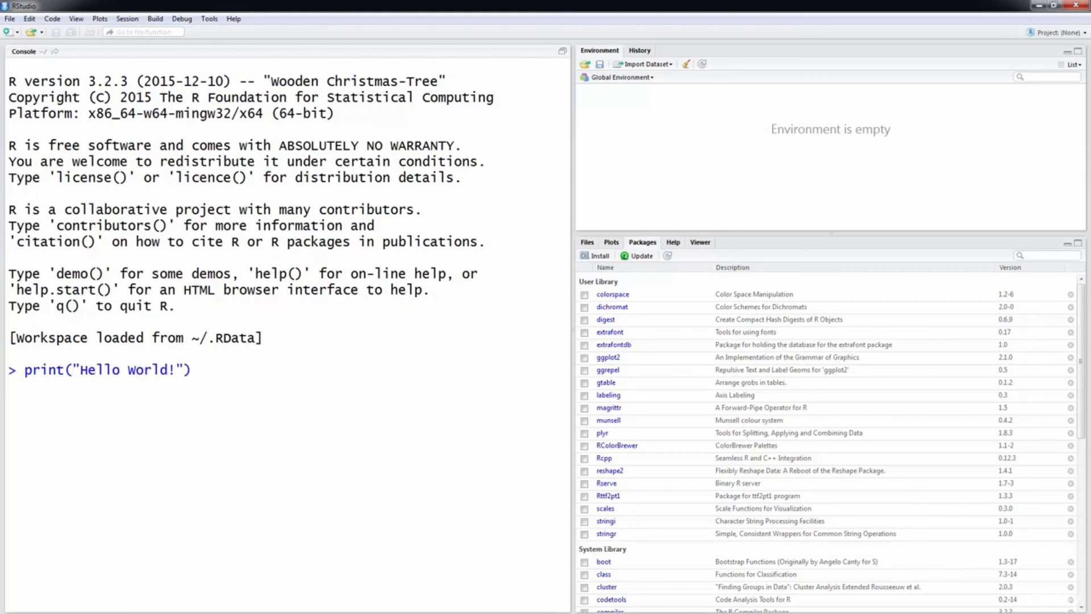
key(Return)
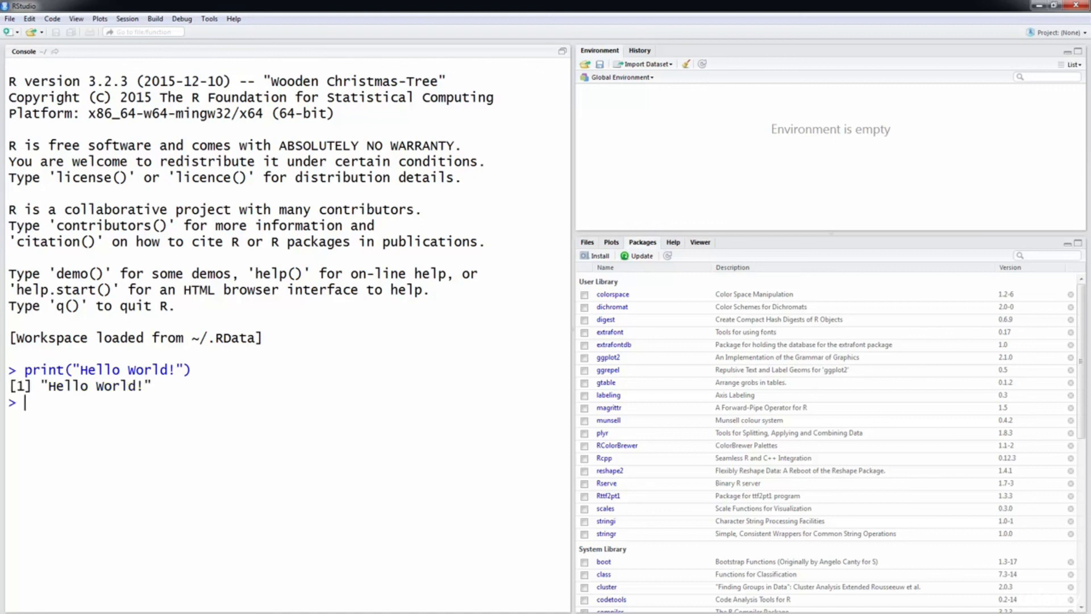